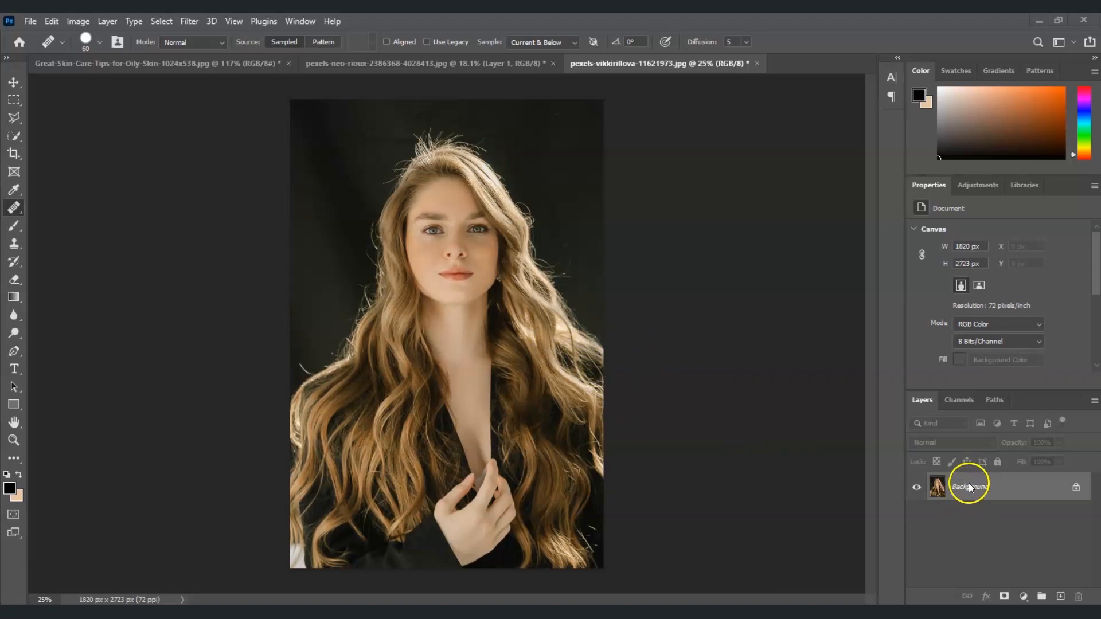
Duplicate the Background layer and add a new empty layer above the copy.
left_click_drag(979, 502, 1065, 598)
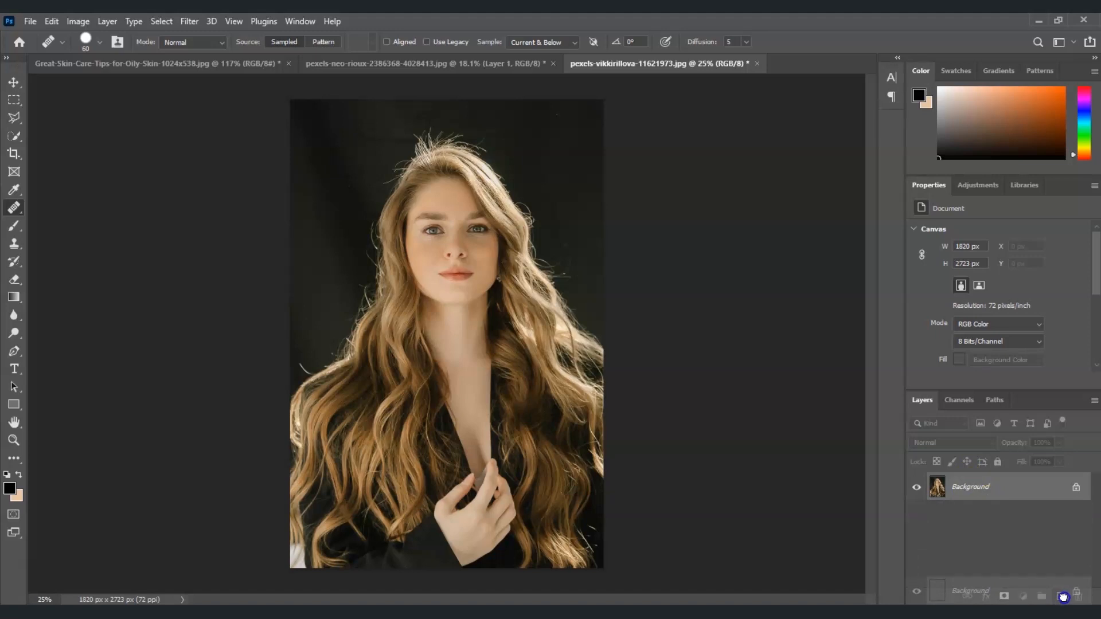
left_click_drag(1062, 597, 1063, 597)
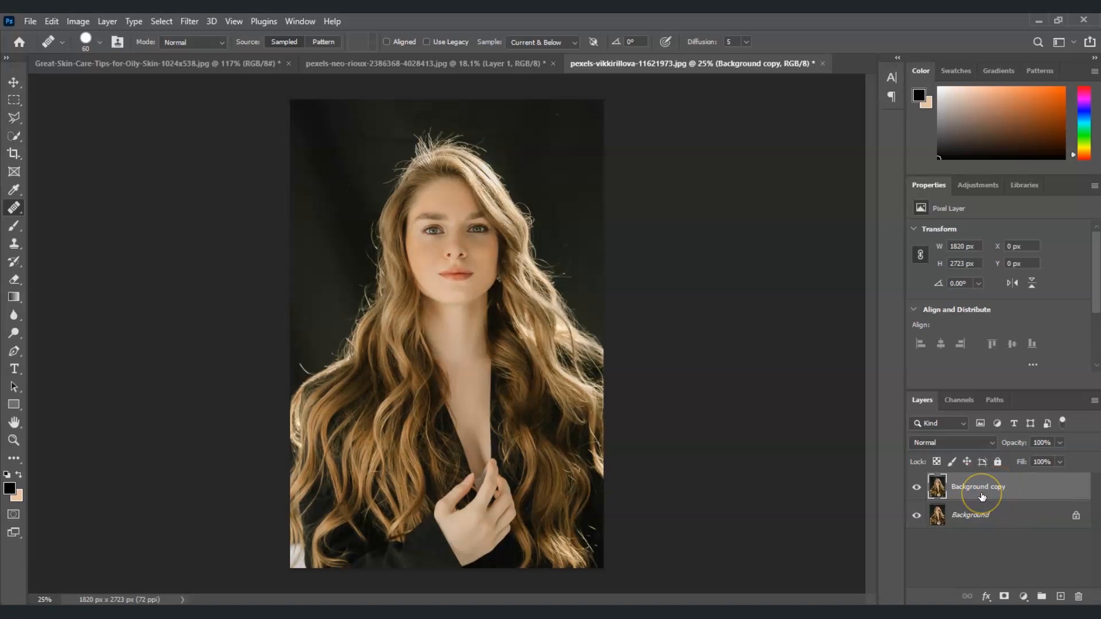
left_click(1054, 545)
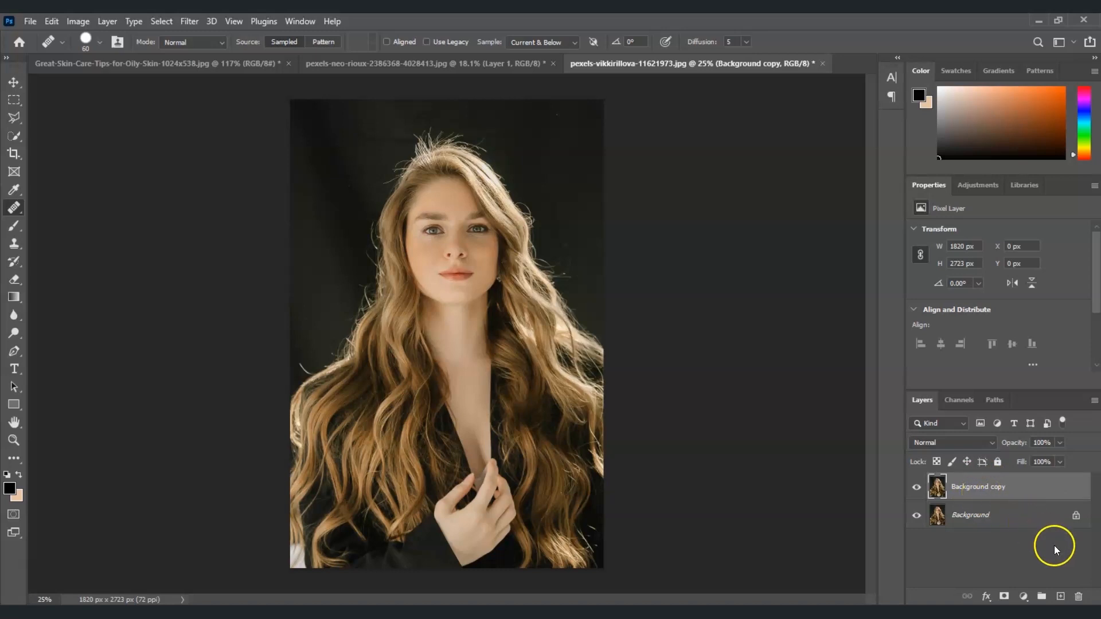
left_click(1061, 596)
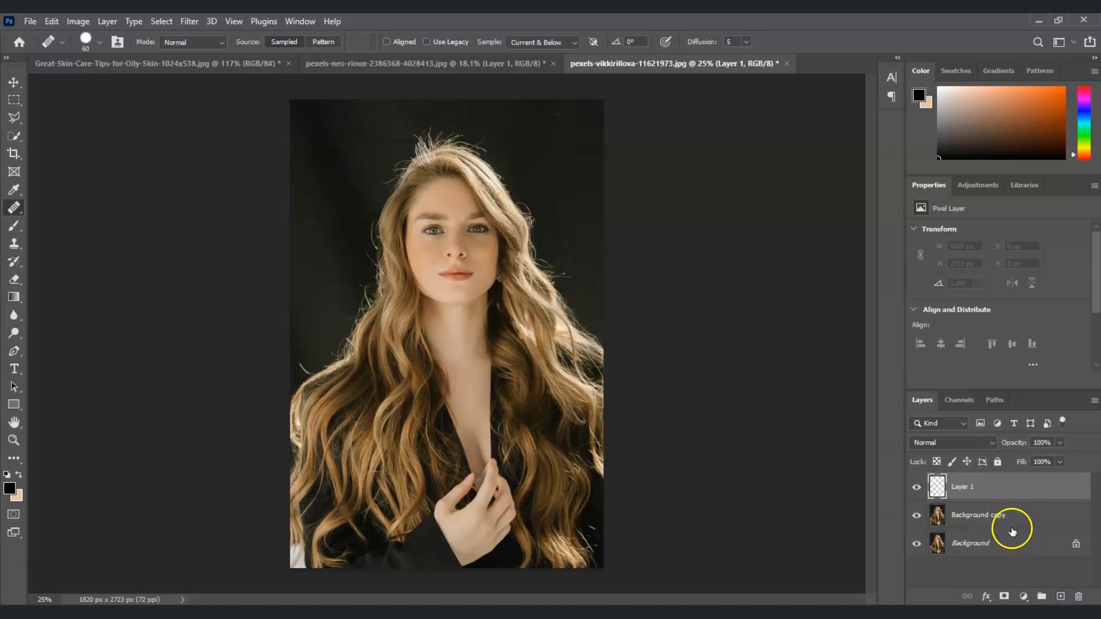
left_click(962, 486)
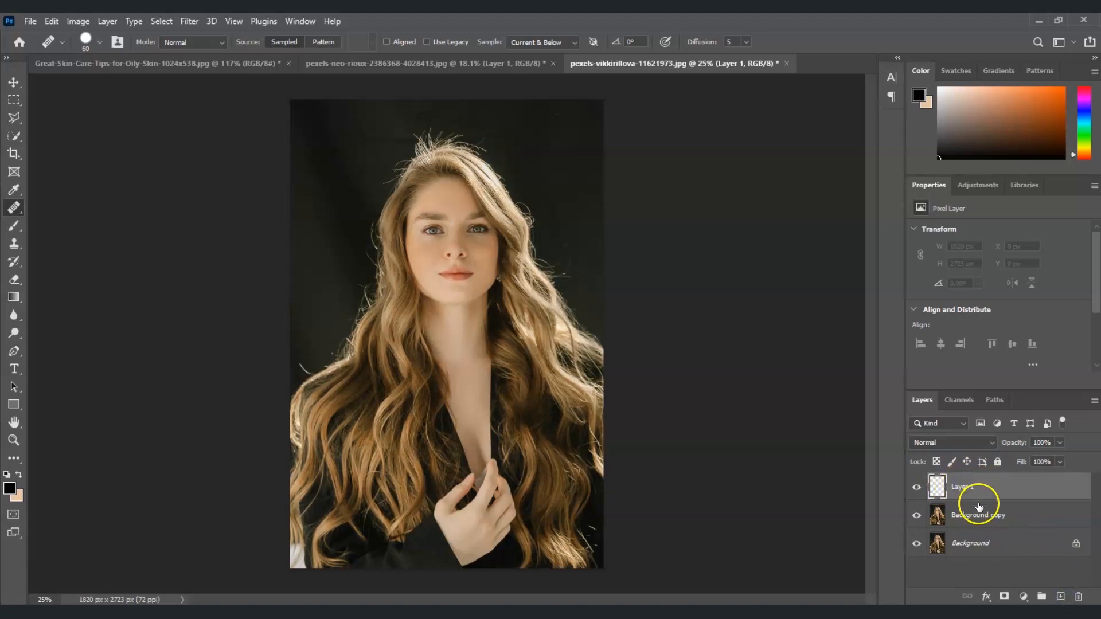
Set up the Brush tool with a Hard Round 136 px tip at 100% hardness and black as the foreground color.
left_click(16, 228)
left_click(101, 42)
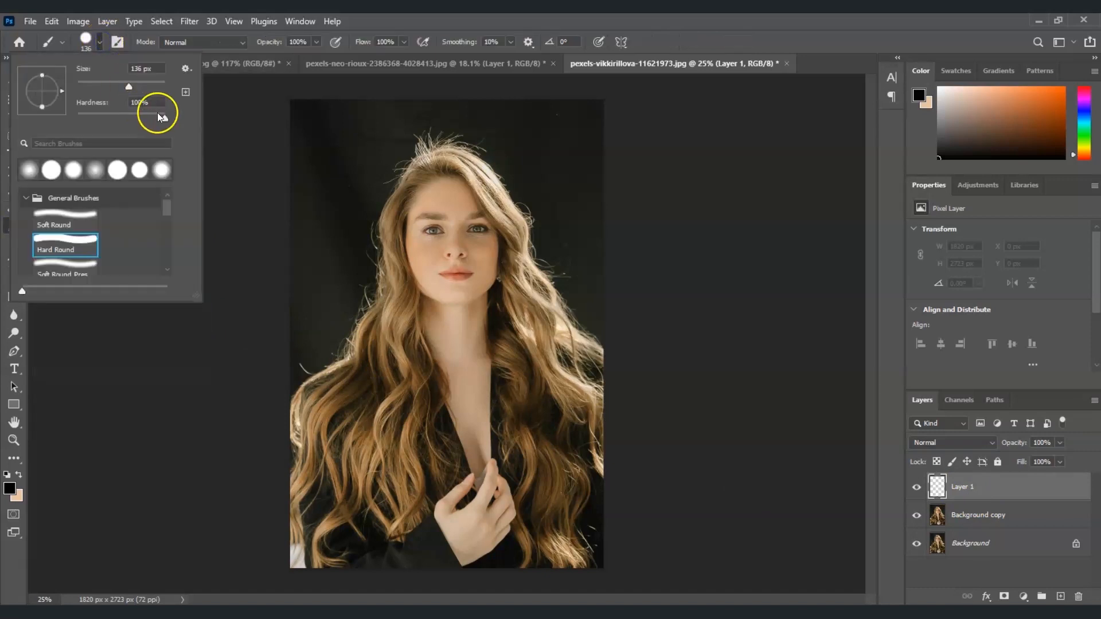
left_click_drag(164, 118, 172, 120)
left_click(80, 249)
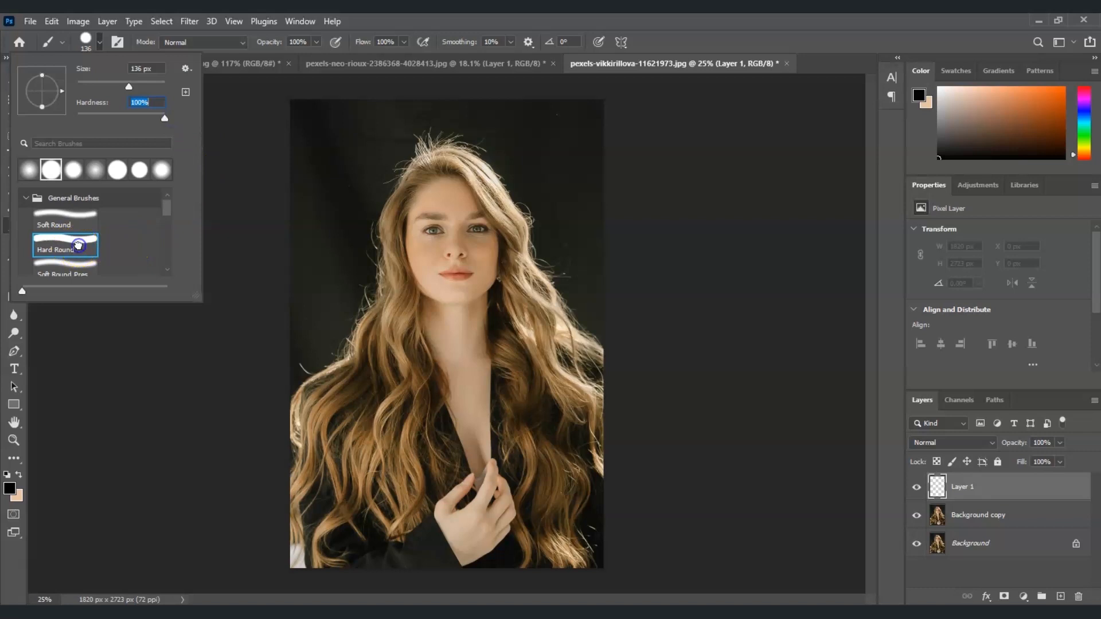
left_click(10, 489)
left_click(423, 219)
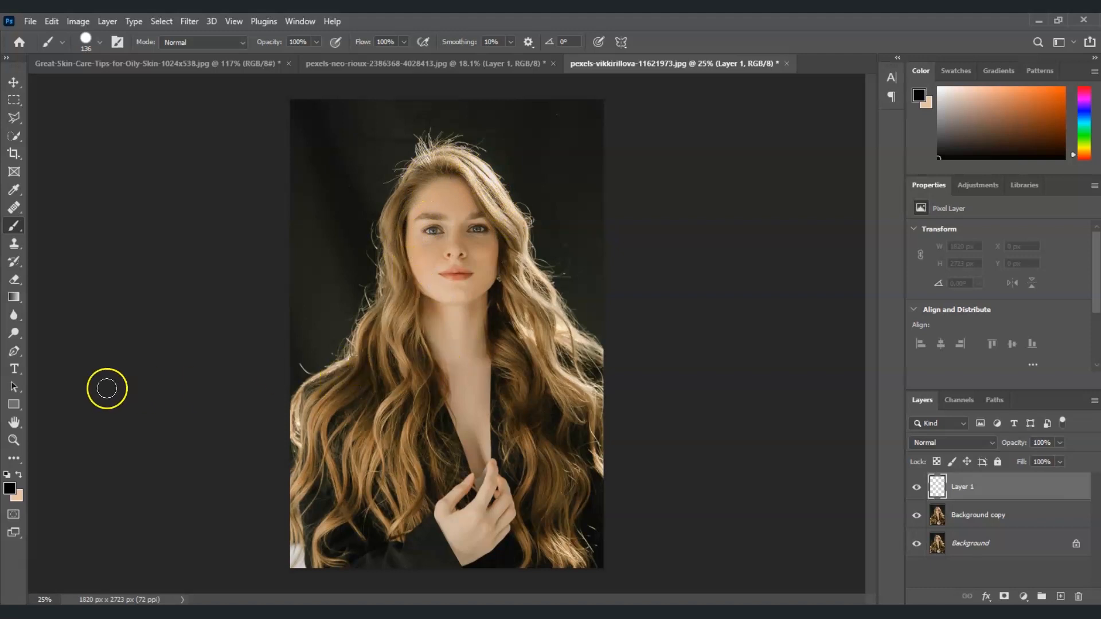
Paint solid black over the woman's hair, face, neck and shoulders on Layer 1, leaving only the stray flyaway hairs uncovered.
left_click(15, 440)
left_click(468, 41)
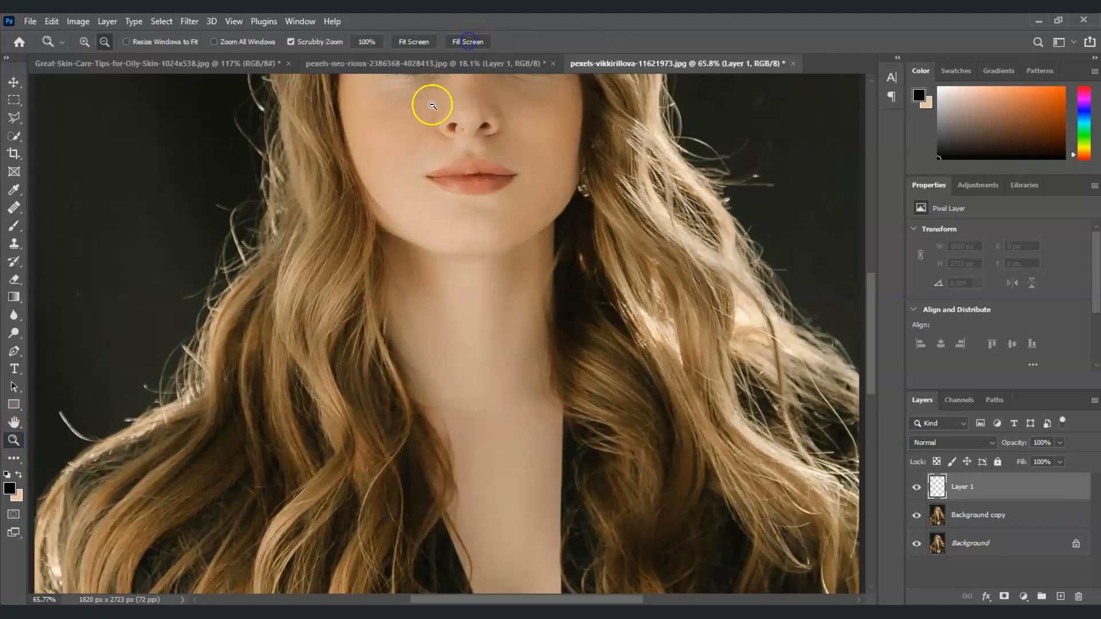
scroll(472, 349, "up", 4)
scroll(510, 381, "up", 3)
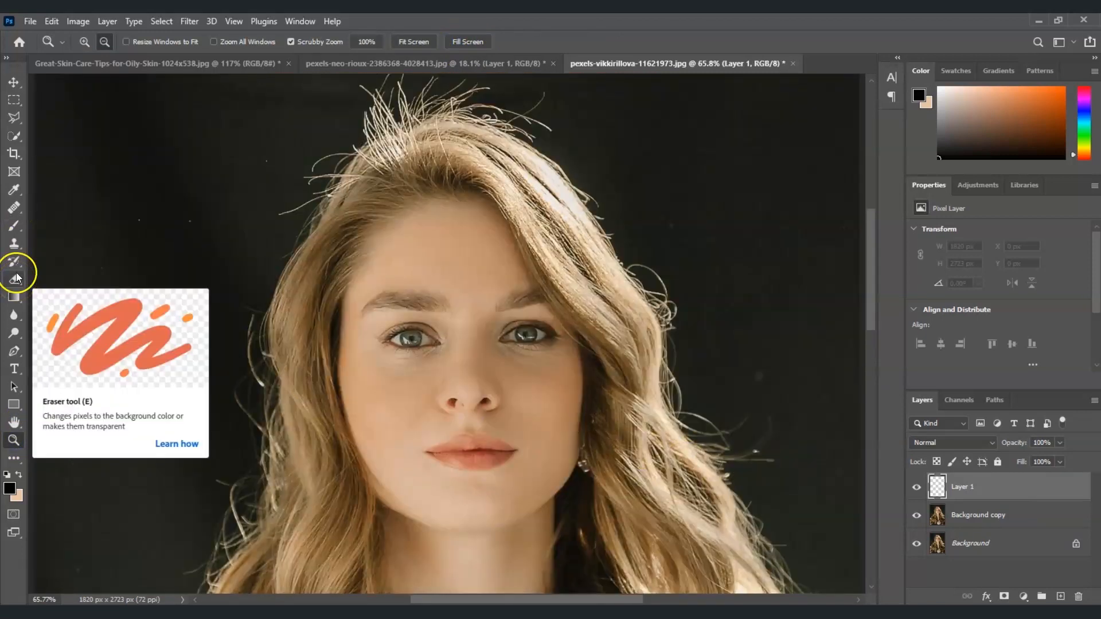
left_click(14, 225)
mouse_move(441, 150)
left_mouse_down()
mouse_move(481, 154)
mouse_move(547, 216)
mouse_move(489, 202)
mouse_move(459, 153)
mouse_move(414, 173)
mouse_move(399, 167)
mouse_move(322, 264)
mouse_move(297, 343)
mouse_move(556, 229)
mouse_move(616, 316)
mouse_move(624, 360)
mouse_move(613, 311)
left_mouse_up()
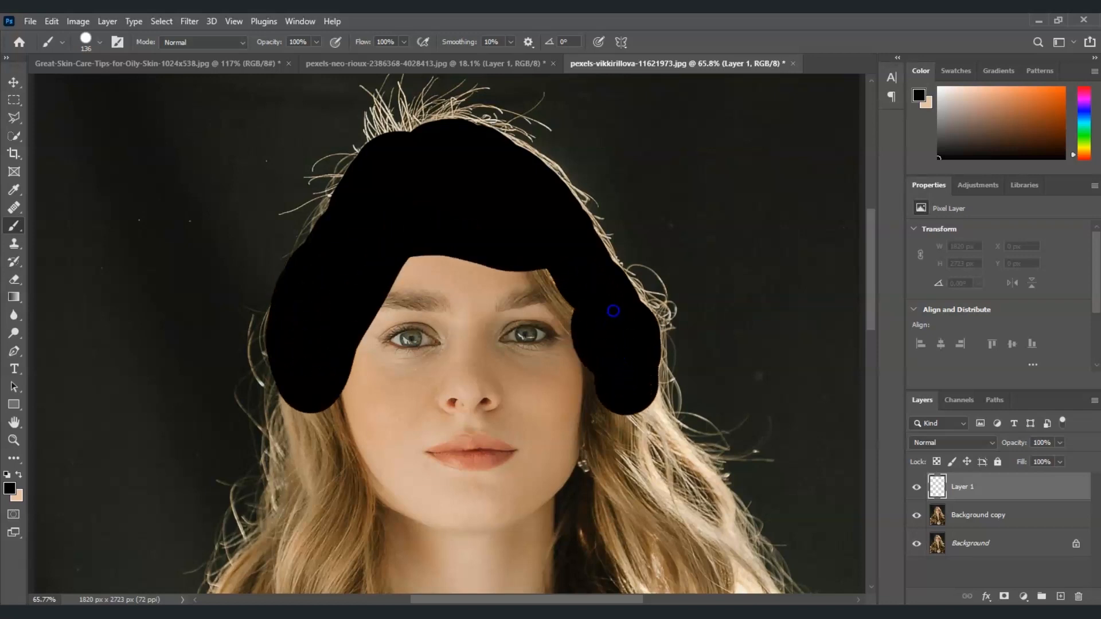
mouse_move(486, 171)
left_mouse_down()
mouse_move(346, 400)
mouse_move(305, 395)
mouse_move(309, 410)
mouse_move(453, 341)
mouse_move(565, 353)
mouse_move(584, 398)
mouse_move(629, 400)
mouse_move(638, 429)
mouse_move(698, 504)
mouse_move(513, 353)
mouse_move(408, 388)
mouse_move(397, 441)
left_mouse_up()
mouse_move(316, 420)
left_mouse_down()
mouse_move(311, 480)
mouse_move(357, 500)
mouse_move(504, 487)
left_mouse_up()
scroll(607, 322, "down", 3)
mouse_move(312, 294)
left_mouse_down()
mouse_move(246, 401)
mouse_move(329, 264)
mouse_move(300, 290)
mouse_move(295, 312)
left_mouse_up()
mouse_move(303, 228)
left_mouse_down()
mouse_move(448, 308)
mouse_move(591, 313)
mouse_move(644, 226)
mouse_move(673, 304)
mouse_move(707, 328)
mouse_move(743, 396)
mouse_move(852, 491)
mouse_move(355, 494)
mouse_move(251, 423)
mouse_move(239, 454)
mouse_move(375, 326)
mouse_move(435, 446)
mouse_move(656, 407)
mouse_move(662, 440)
mouse_move(413, 456)
mouse_move(301, 444)
mouse_move(99, 554)
mouse_move(55, 599)
mouse_move(328, 516)
mouse_move(443, 536)
mouse_move(679, 548)
mouse_move(794, 536)
mouse_move(701, 459)
left_mouse_up()
scroll(803, 338, "up", 3)
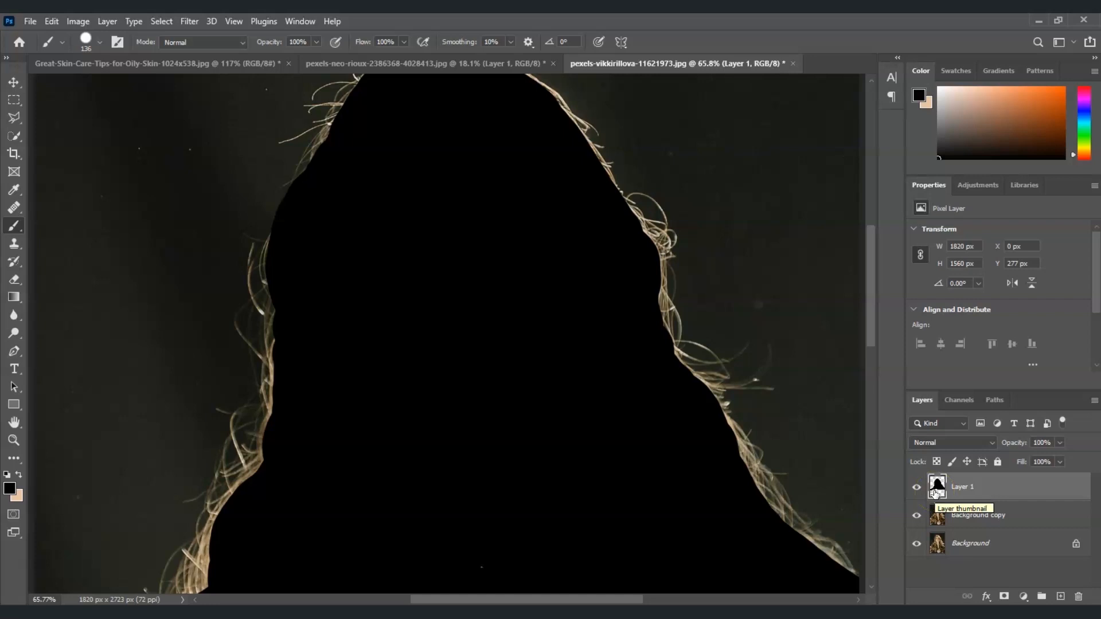
Load Layer 1's painted pixels as a selection and hide that layer.
right_click(934, 491)
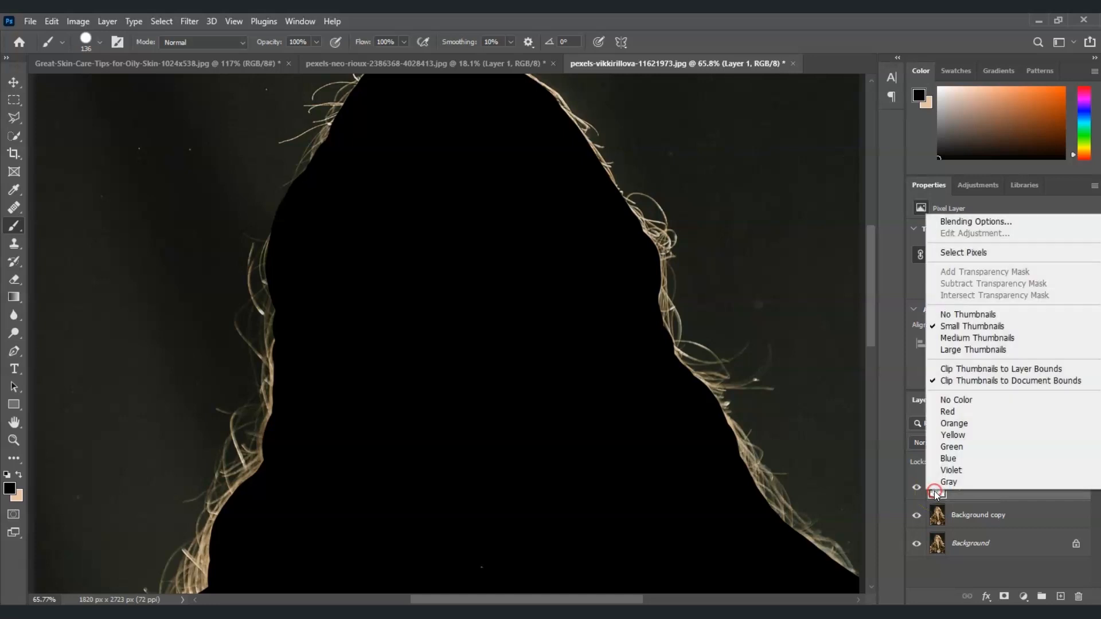
left_click(970, 259)
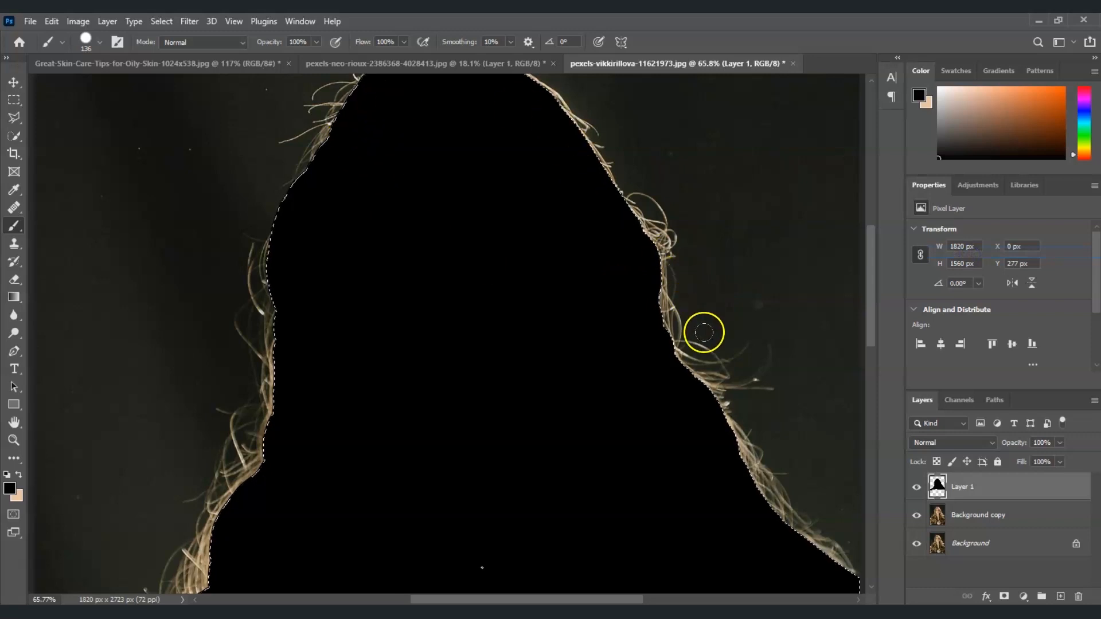
left_click(919, 491)
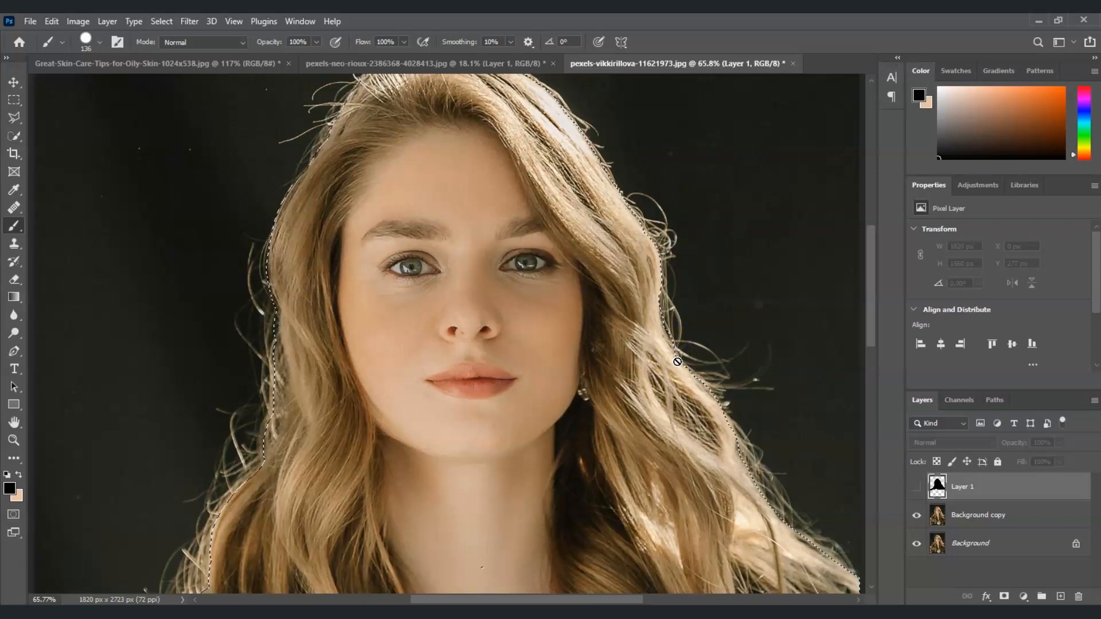
Invert the selection to cover the backdrop around the woman and make the Background copy layer active.
left_click(577, 307)
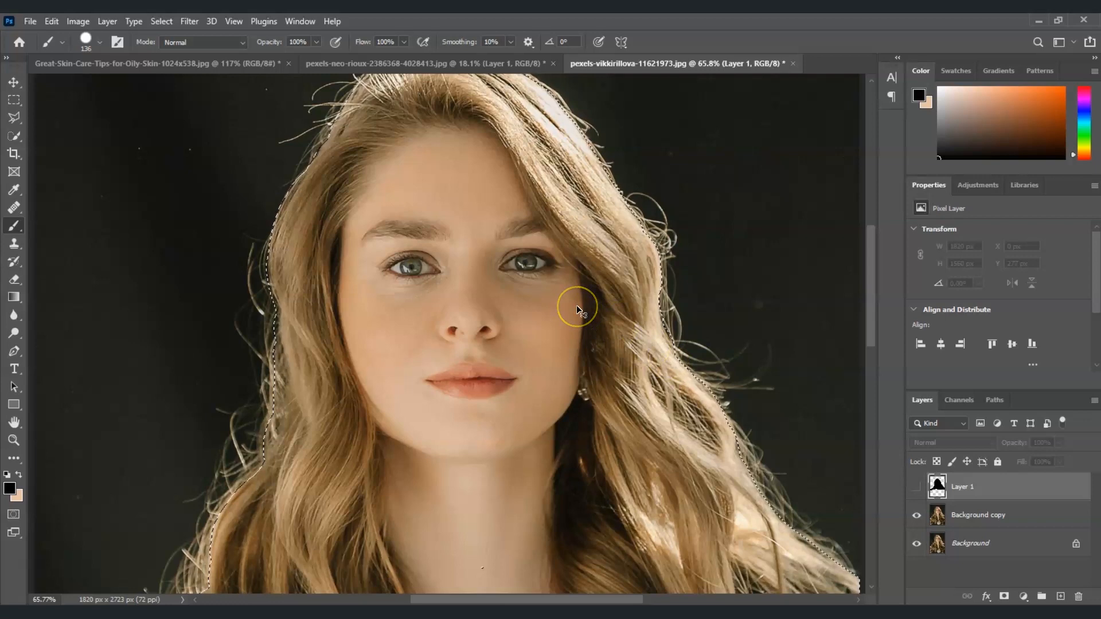
key("ctrl+shift+i")
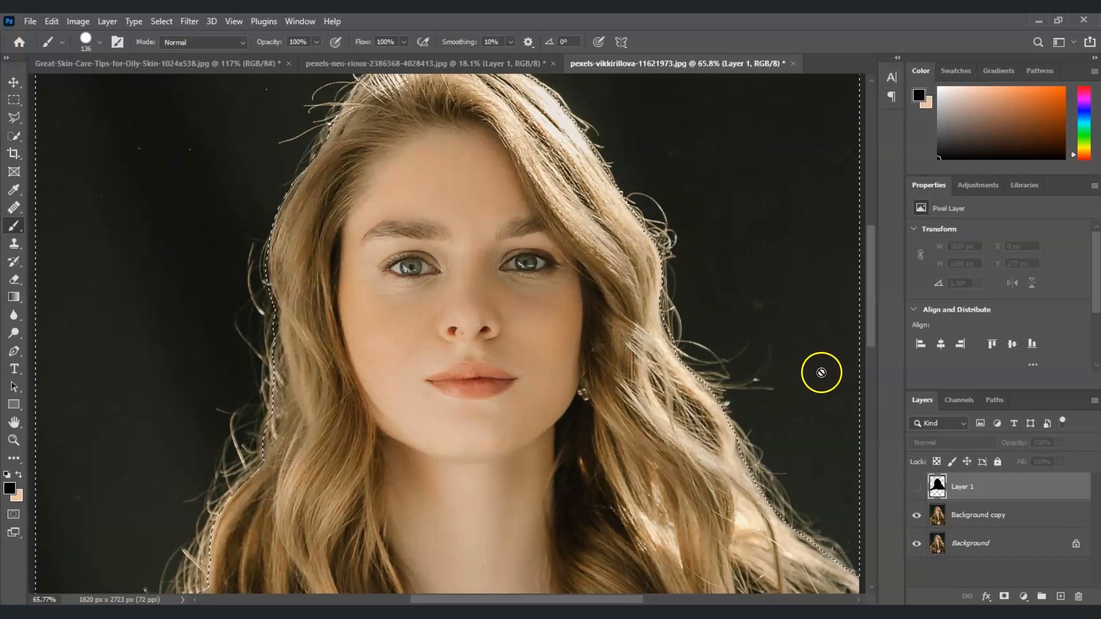
left_click(974, 522)
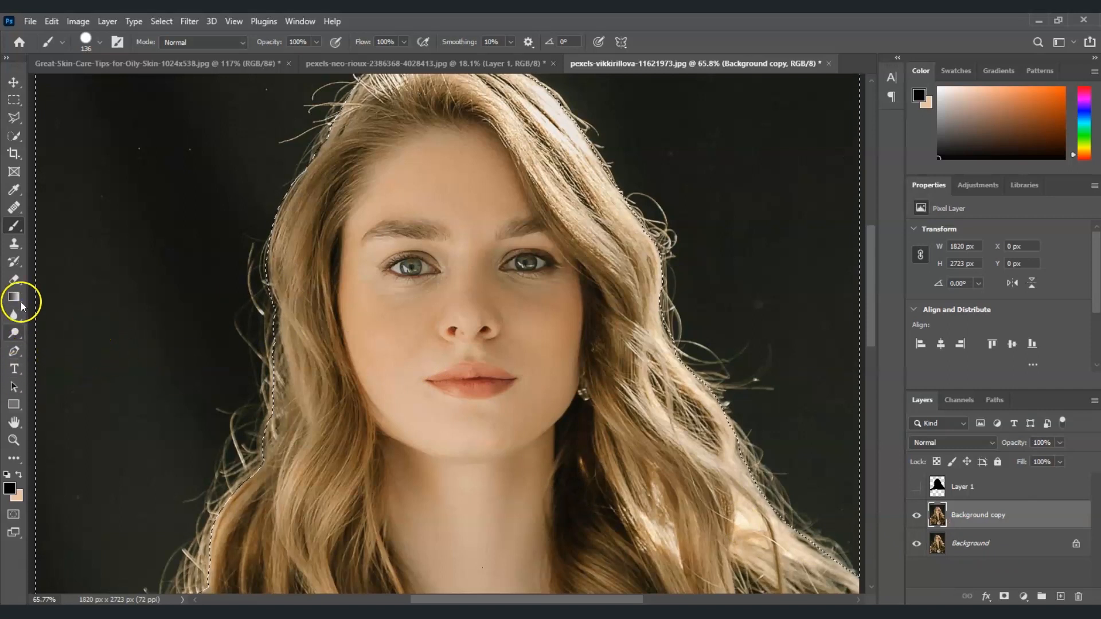
Clone dark backdrop over the flyaways beside the hair at the left with the Clone Stamp, and set its opacity to 73%.
left_click(14, 246)
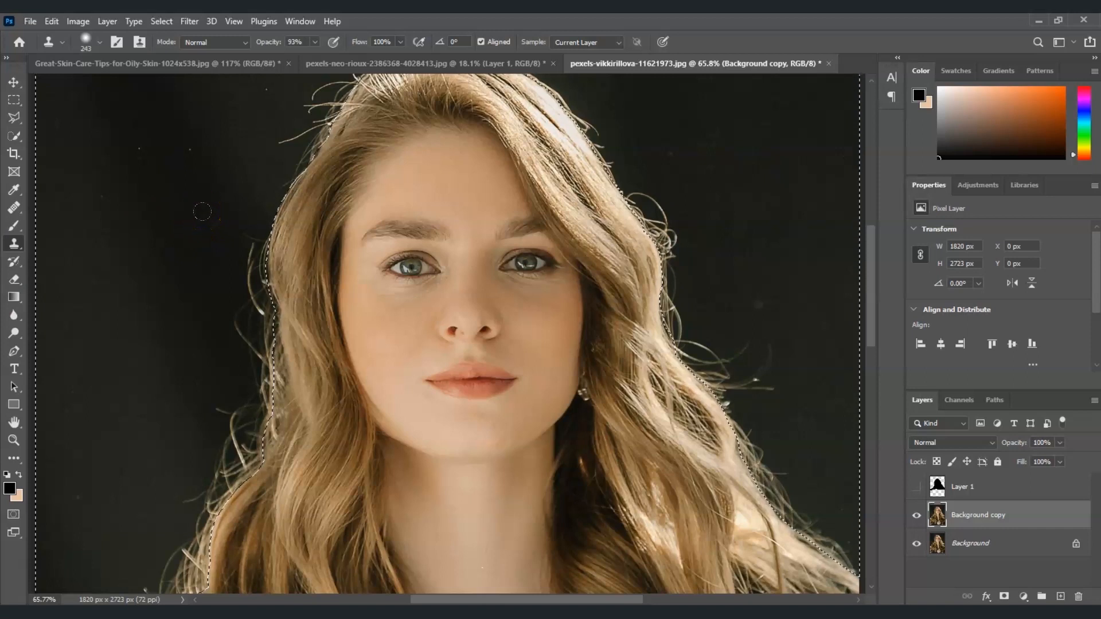
left_click(208, 192, "alt")
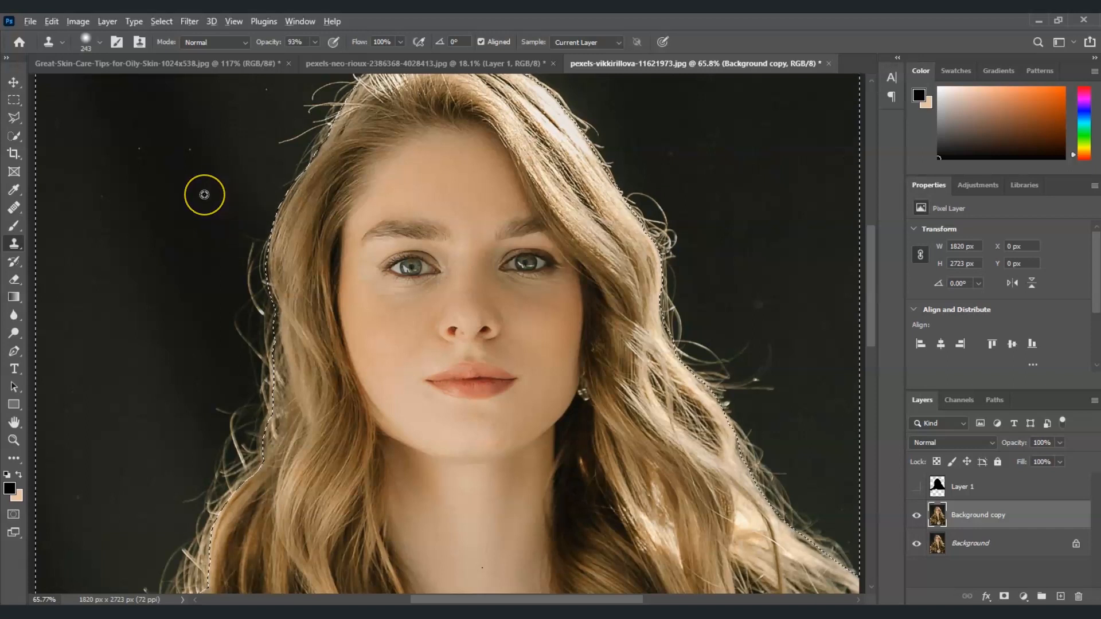
left_click_drag(221, 221, 259, 258)
left_click_drag(314, 41, 317, 45)
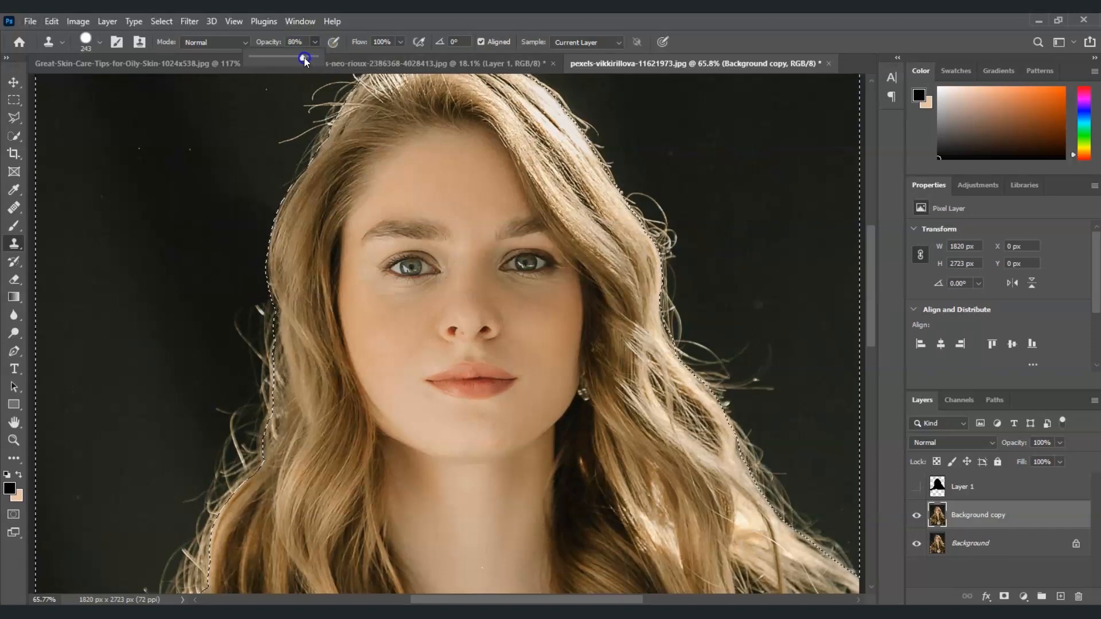
left_click(189, 270)
left_click(243, 172, "alt")
left_click(260, 293)
key("ctrl+z")
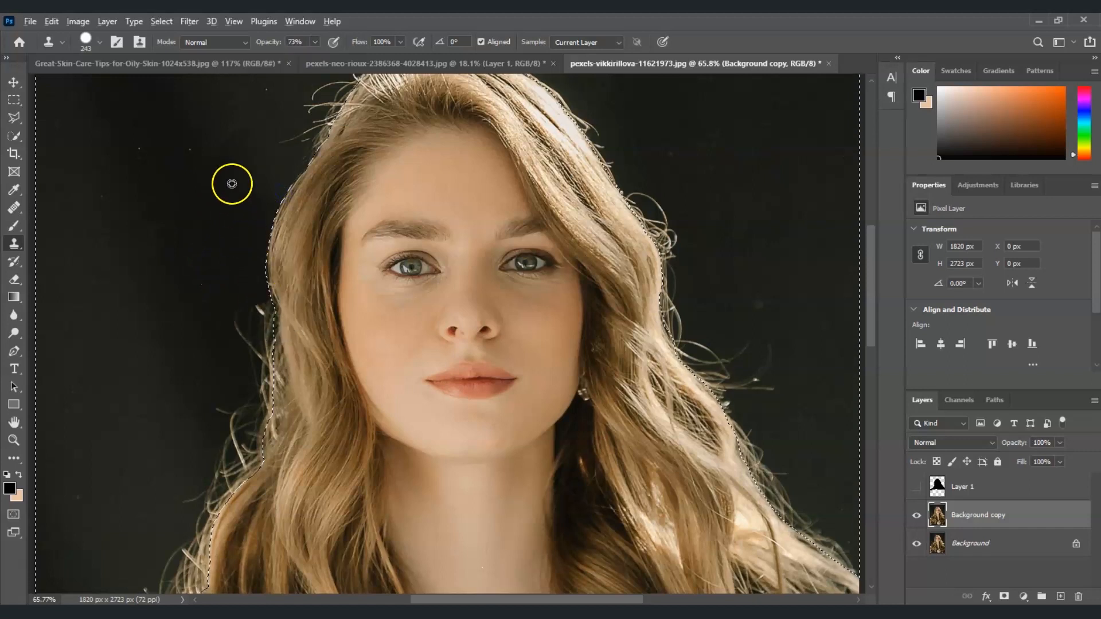
Use a Soft Round 243 px tip at 0% hardness to clone backdrop over the flyaways down the left side of the hair.
left_click(101, 43)
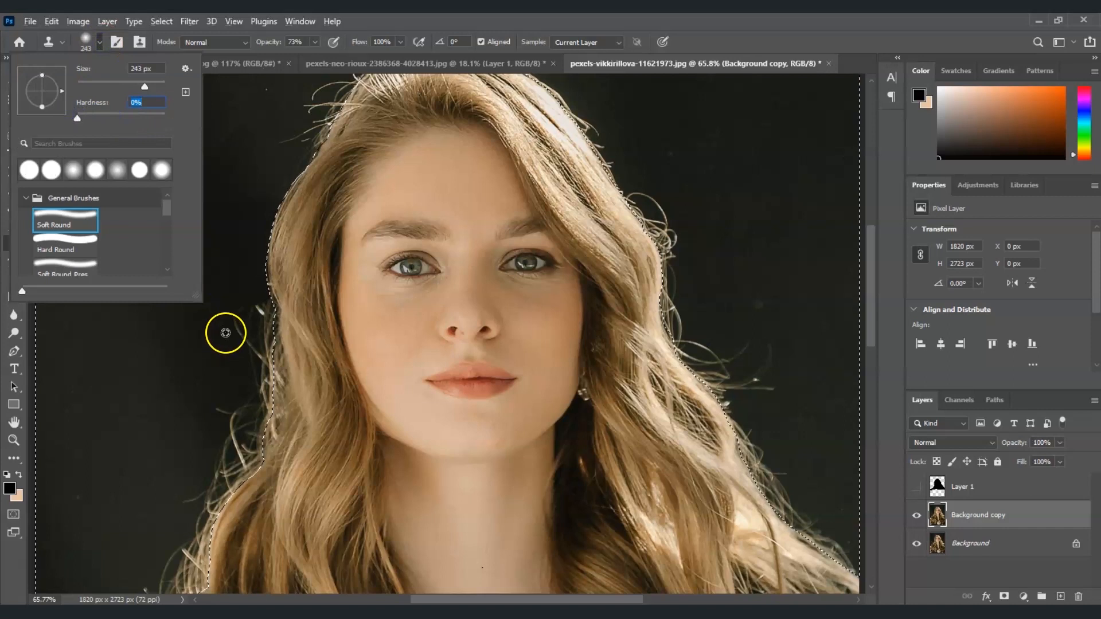
left_click(233, 318)
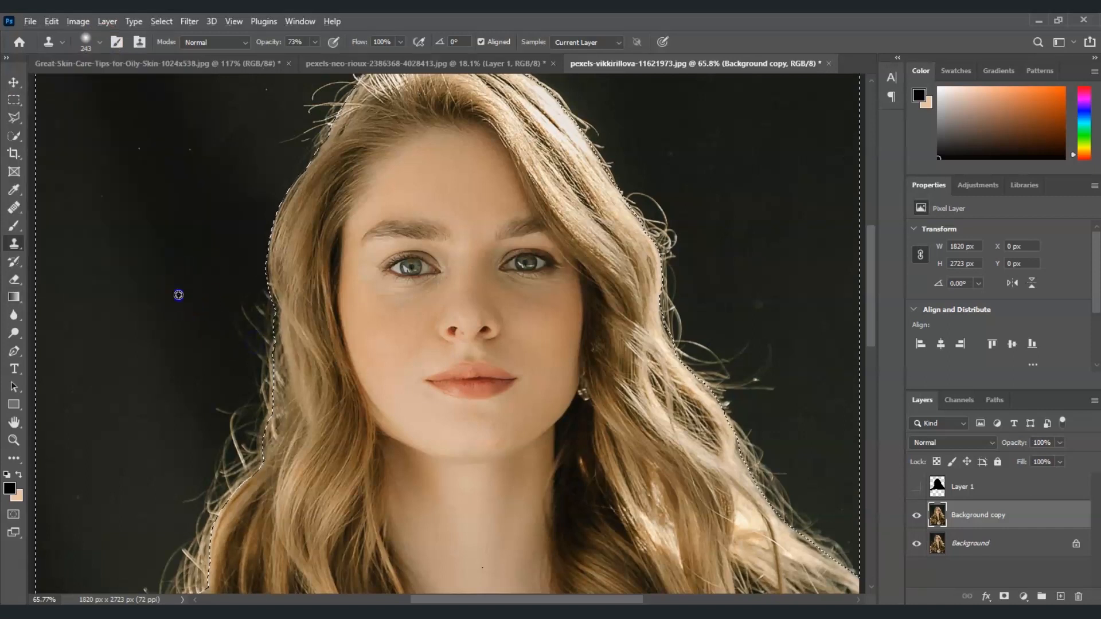
left_click(174, 303, "alt")
left_click(177, 303, "alt")
left_click_drag(236, 315, 267, 348)
left_click(207, 346, "alt")
mouse_move(247, 384)
left_mouse_down()
mouse_move(265, 411)
mouse_move(253, 413)
mouse_move(263, 442)
mouse_move(265, 424)
mouse_move(280, 434)
left_mouse_up()
left_click(216, 365, "alt")
left_click(200, 374, "alt")
left_click_drag(210, 414, 230, 437)
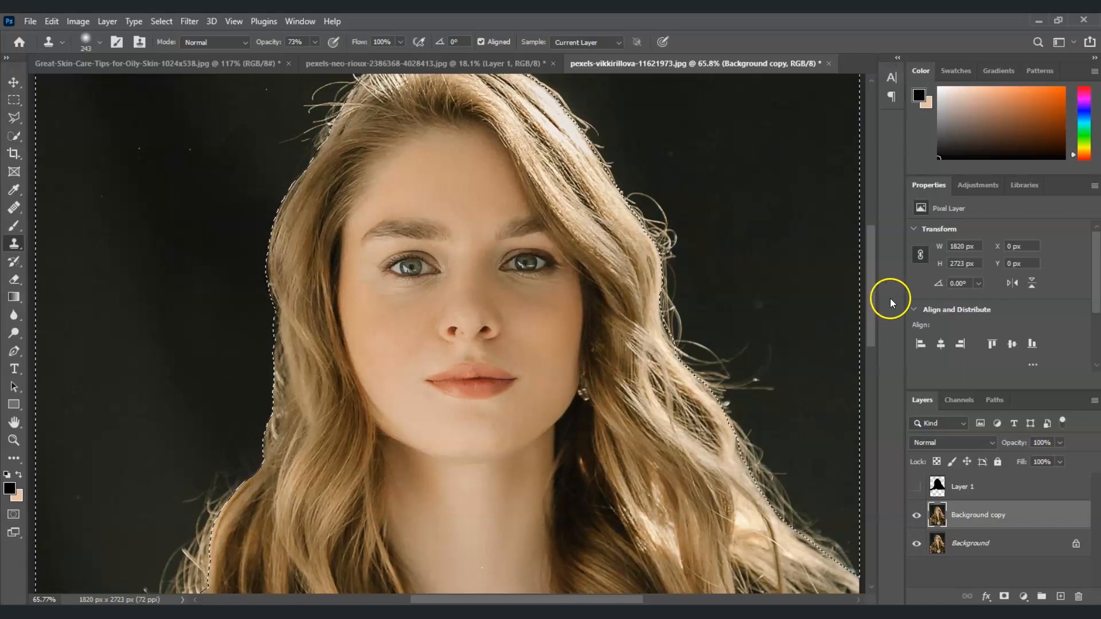
Clone nearby backdrop over the stray hairs around the lower left hair edge and along the left shoulder.
left_click_drag(871, 303, 871, 351)
left_click(175, 239, "alt")
mouse_move(207, 285)
left_mouse_down()
mouse_move(222, 295)
mouse_move(228, 232)
mouse_move(260, 241)
mouse_move(209, 305)
mouse_move(214, 324)
mouse_move(197, 349)
left_mouse_up()
left_click(191, 226, "alt")
left_click(198, 292, "alt")
left_click(167, 278, "alt")
left_click(174, 302, "alt")
mouse_move(175, 310)
left_mouse_down()
mouse_move(178, 355)
mouse_move(199, 388)
mouse_move(164, 404)
left_mouse_up()
left_click(160, 299, "alt")
left_click(149, 336, "alt")
mouse_move(147, 354)
left_mouse_down()
mouse_move(136, 422)
mouse_move(86, 430)
left_mouse_up()
left_click(127, 367, "alt")
left_click(94, 384, "alt")
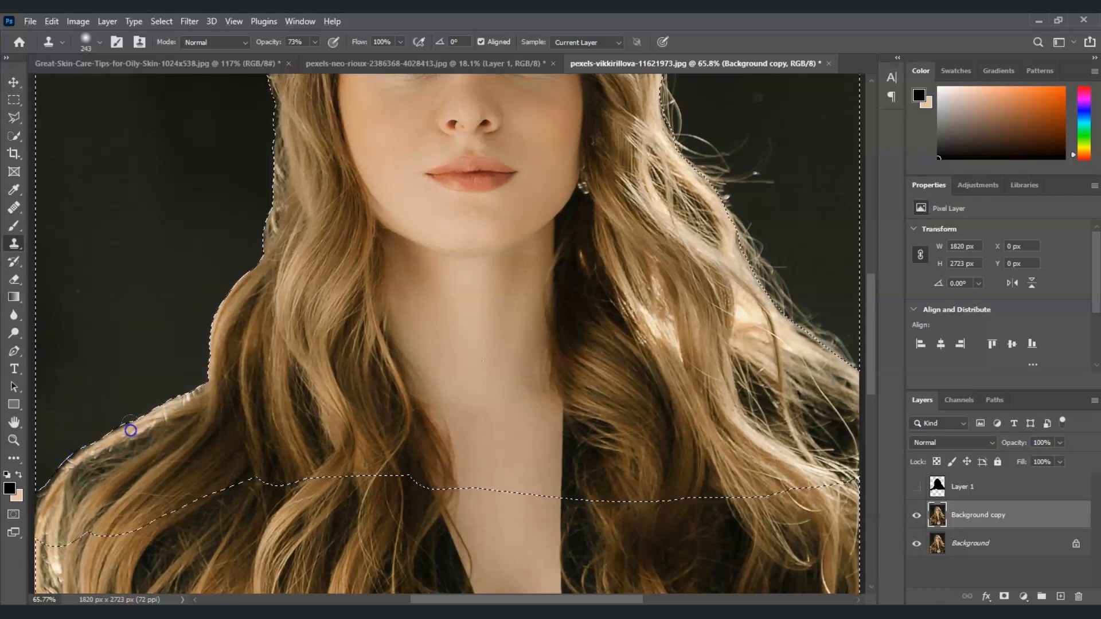
Clone backdrop over the flyaways around the top of the head and the upper right hair edge.
left_click_drag(871, 277, 873, 175)
left_click(310, 312, "alt")
mouse_move(361, 338)
left_mouse_down()
mouse_move(293, 407)
mouse_move(349, 331)
mouse_move(325, 322)
mouse_move(372, 261)
left_mouse_up()
left_click(240, 361, "alt")
left_click(290, 311, "alt")
left_click(304, 307, "alt")
left_click(358, 211, "alt")
mouse_move(383, 253)
left_mouse_down()
mouse_move(498, 239)
mouse_move(565, 317)
mouse_move(578, 374)
left_mouse_up()
Clone backdrop over the remaining flyaways down the right side of the hair to the right shoulder.
scroll(631, 321, "down", 3)
mouse_move(658, 290)
left_mouse_down()
mouse_move(668, 312)
mouse_move(696, 313)
left_mouse_up()
scroll(716, 246, "down", 4)
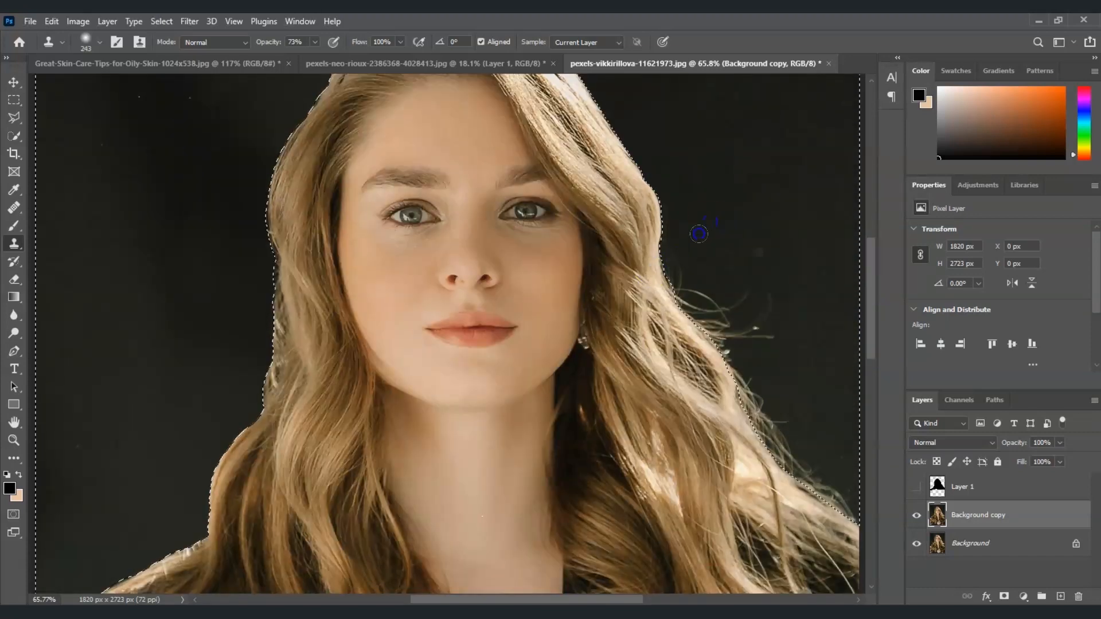
left_click_drag(803, 246, 772, 329)
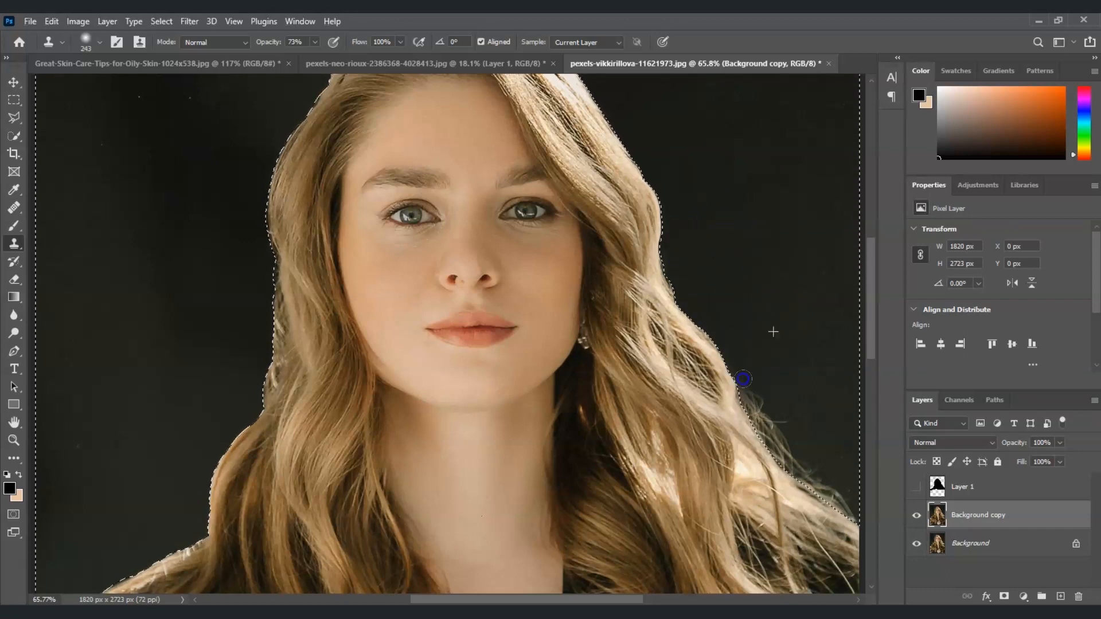
scroll(789, 277, "down", 3)
mouse_move(789, 278)
left_mouse_down()
mouse_move(825, 327)
mouse_move(840, 379)
left_mouse_up()
left_click(807, 270, "alt")
mouse_move(826, 337)
left_mouse_down()
mouse_move(802, 302)
mouse_move(825, 344)
left_mouse_up()
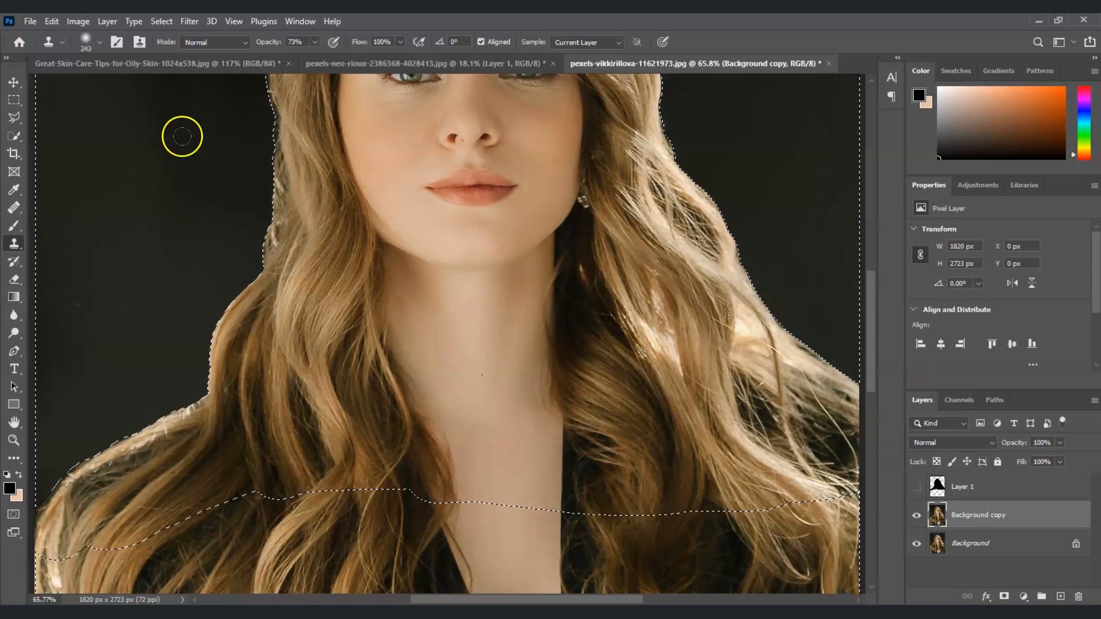
Clear the selection and compare the retouched Background copy with the original by toggling its visibility, leaving it shown.
left_click(13, 440)
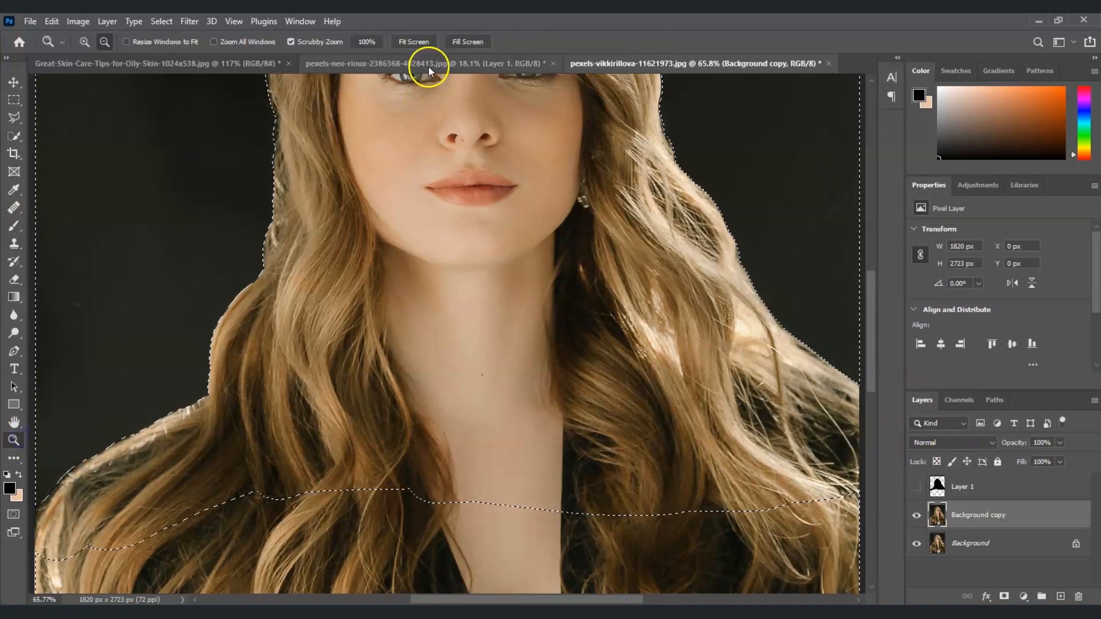
left_click(413, 42)
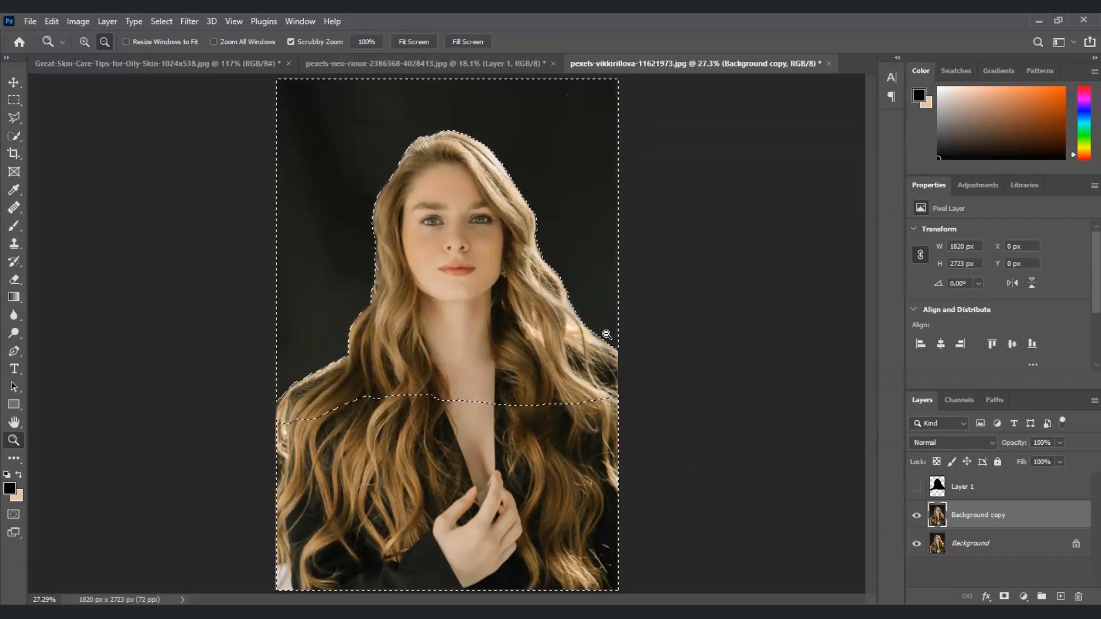
key("ctrl+d")
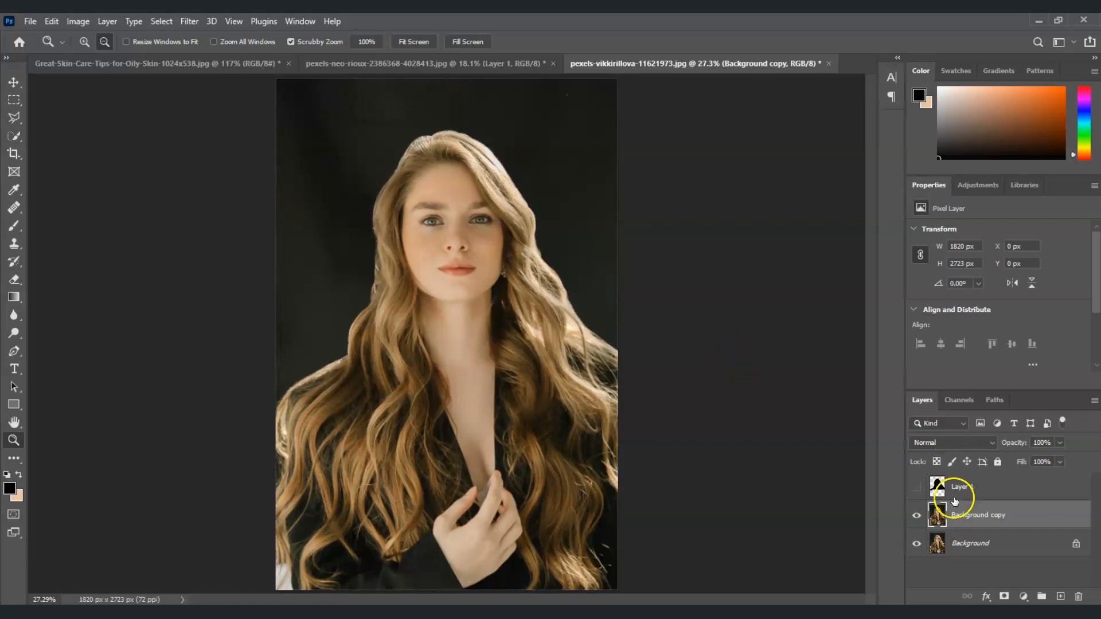
left_click(921, 514)
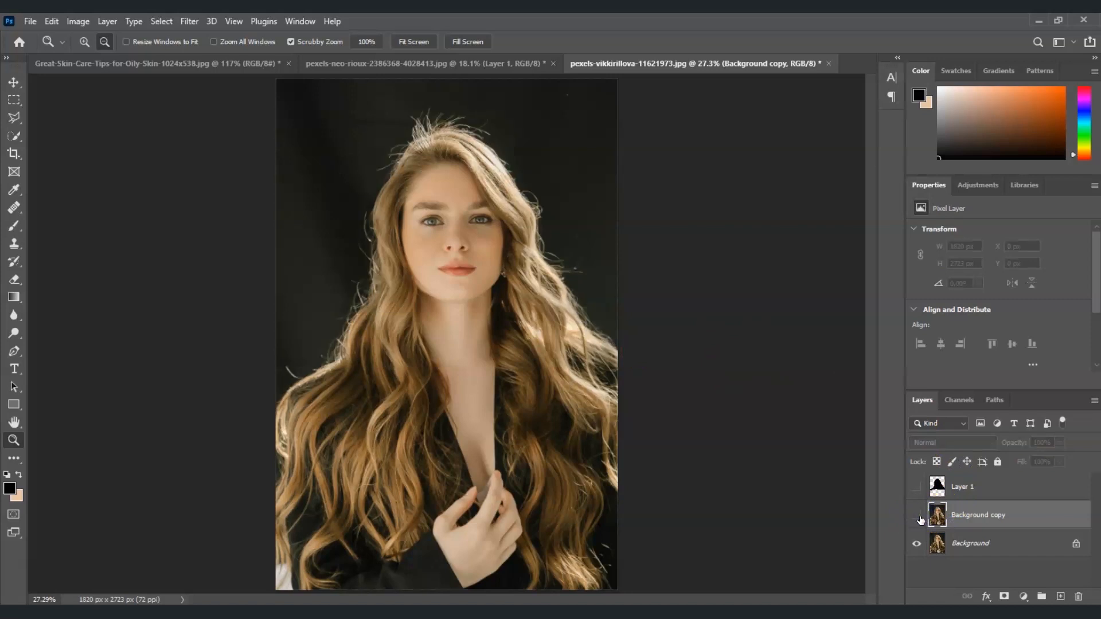
left_click(917, 517)
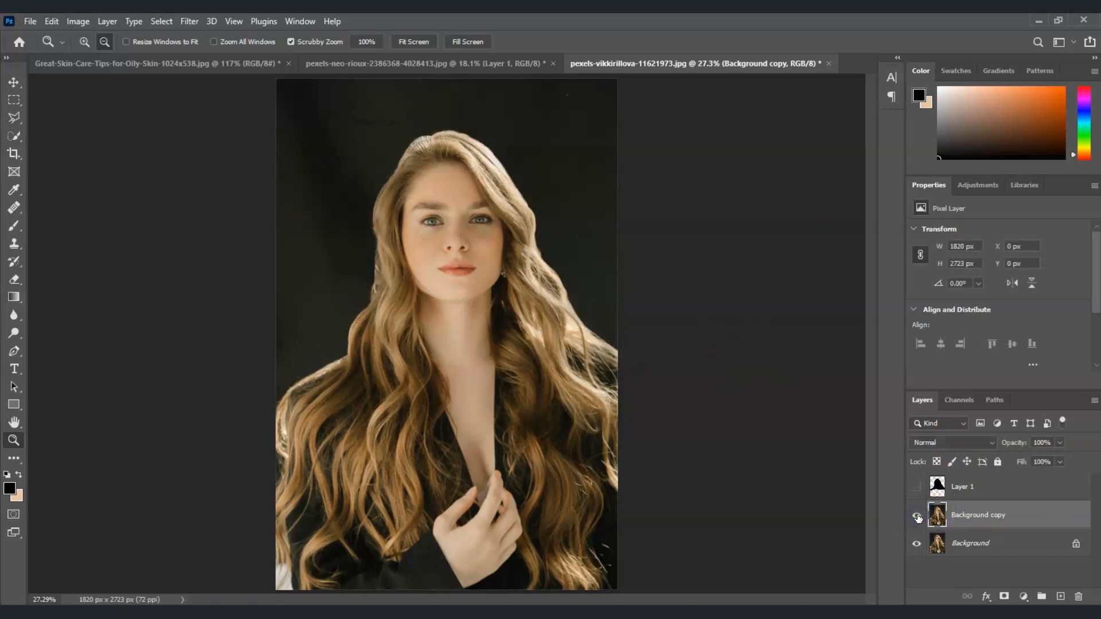
left_click(917, 516)
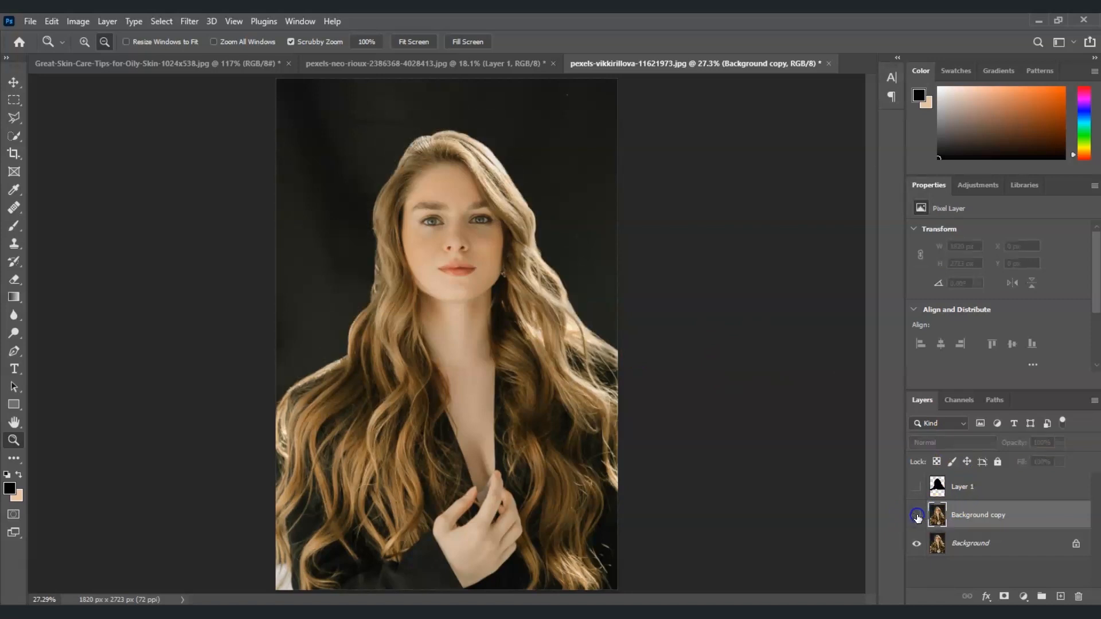
left_click(917, 517)
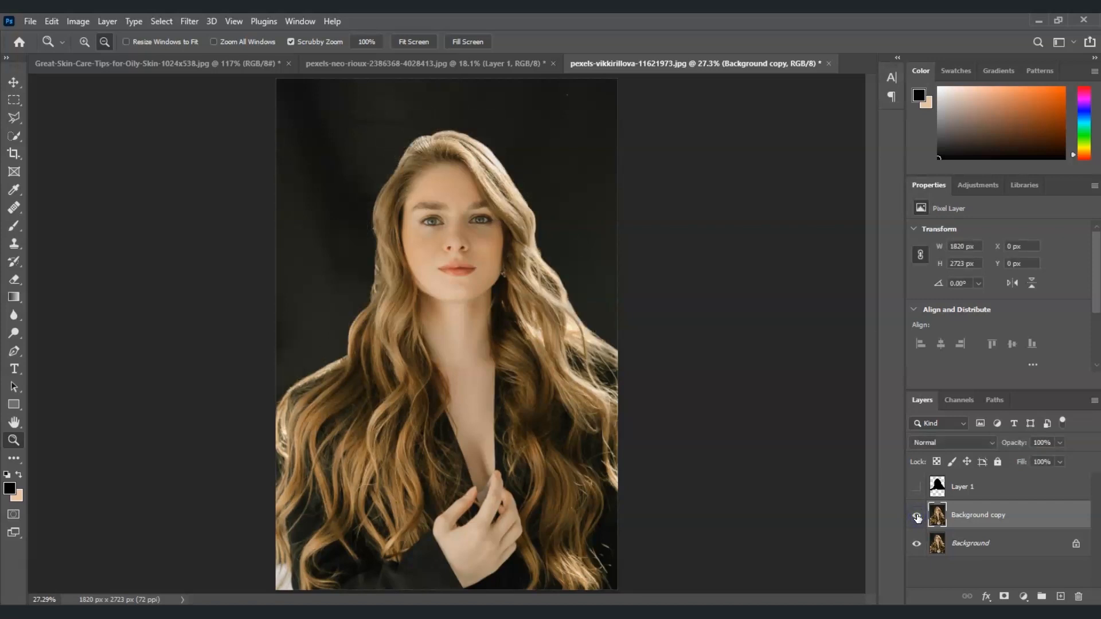